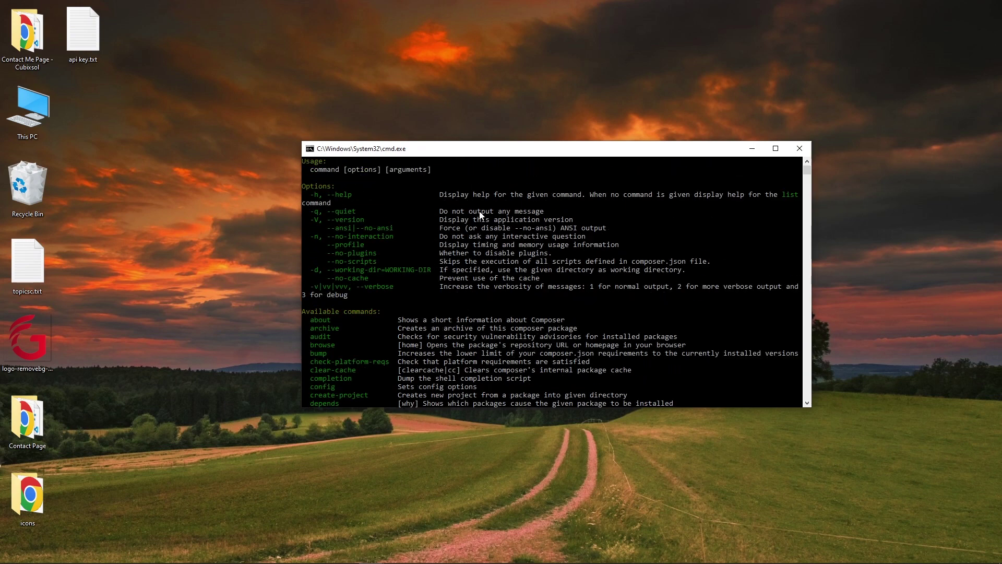
{"action": "scroll", "coordinate": [481, 215], "scroll_direction": "up", "scroll_amount": 3}
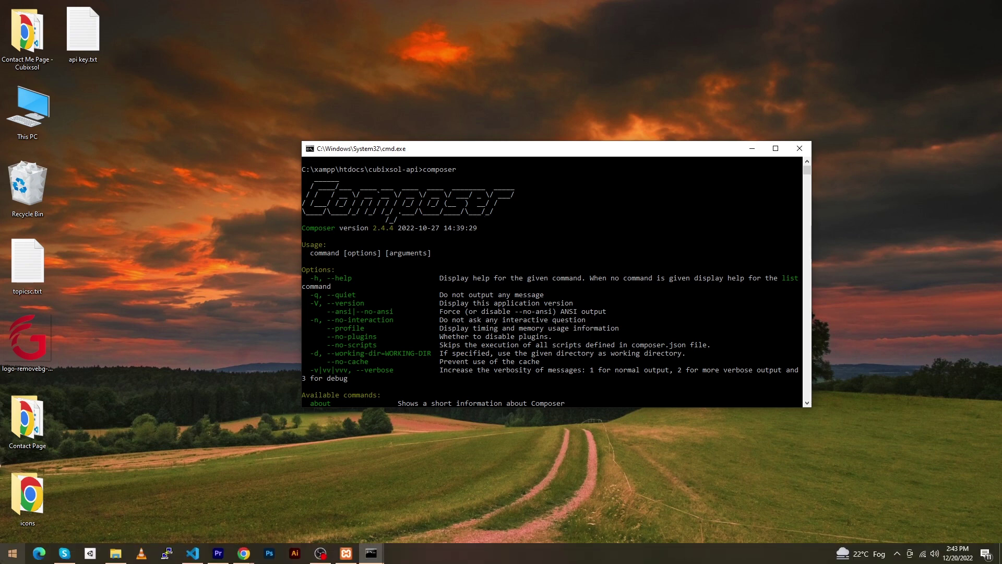
- Launch Control Panel by searching for 'control' from the Start menu
{"action": "left_click", "coordinate": [10, 555]}
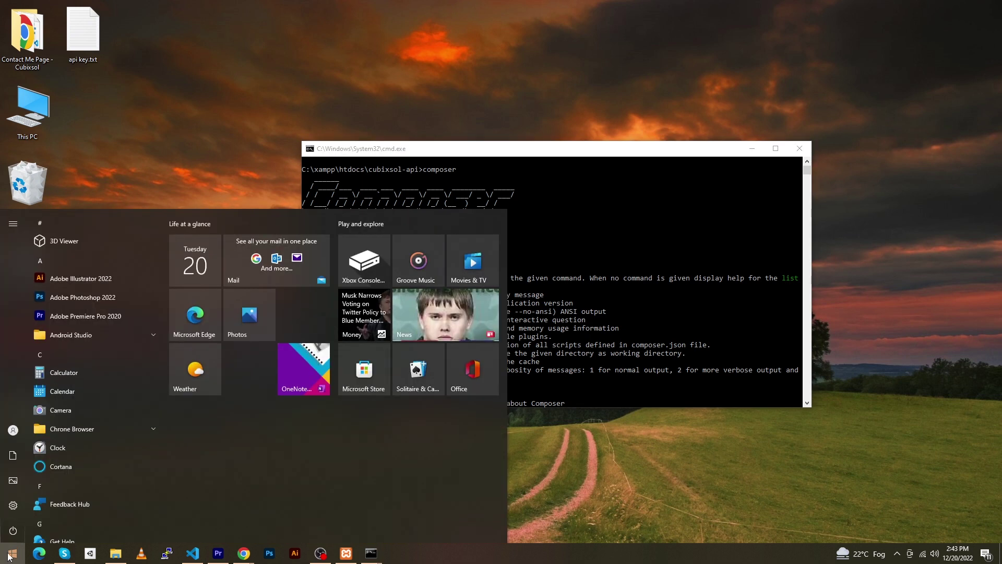
{"action": "type", "text": "control"}
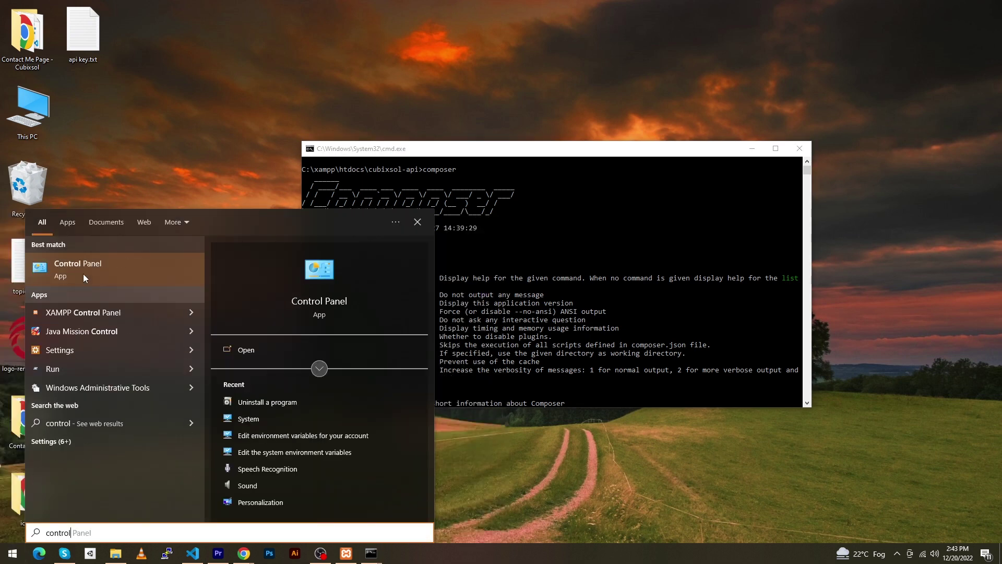
{"action": "left_click", "coordinate": [68, 273]}
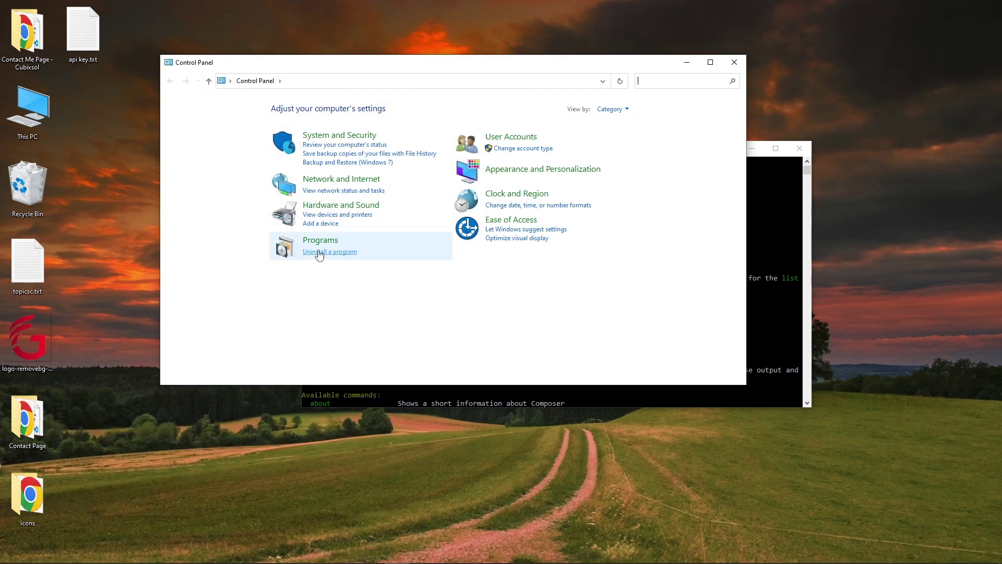
- Go to Uninstall a program and select Composer - PHP Dependency Manager for removal
{"action": "left_click", "coordinate": [330, 252]}
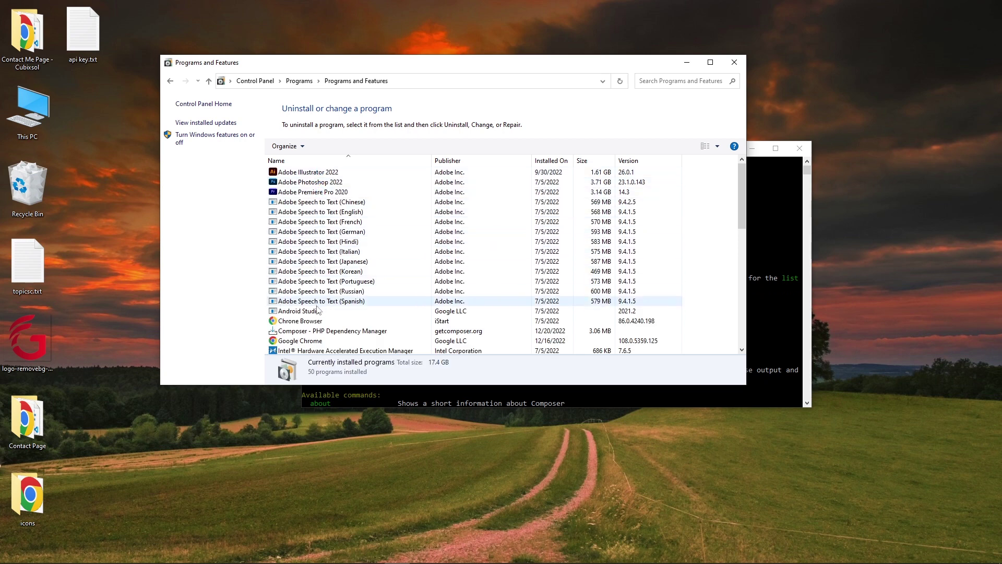
{"action": "left_click", "coordinate": [331, 331]}
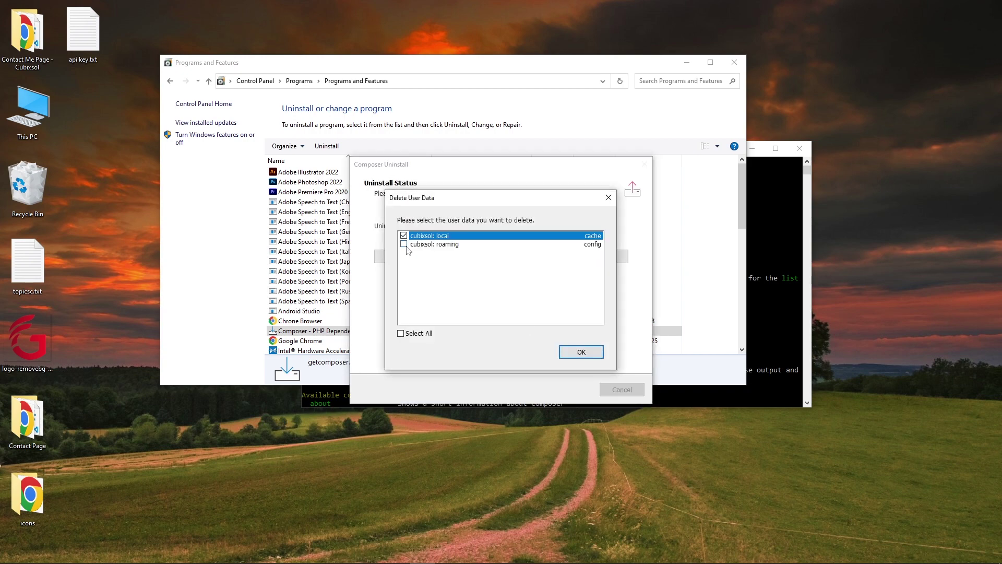
- Delete Composer's local and roaming user data and dismiss the success message
{"action": "key", "text": "Down"}
{"action": "key", "text": "space"}
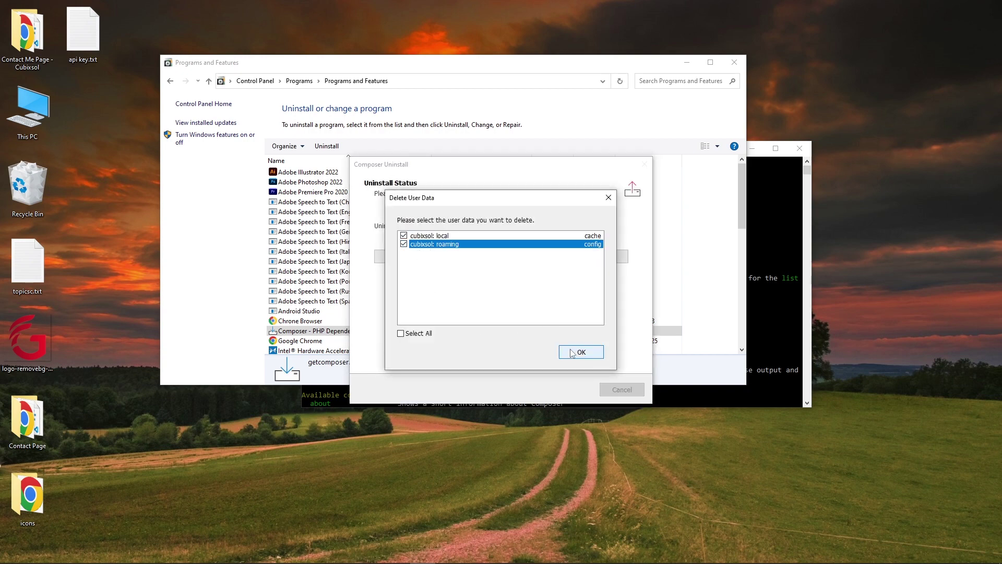
{"action": "left_click", "coordinate": [581, 351]}
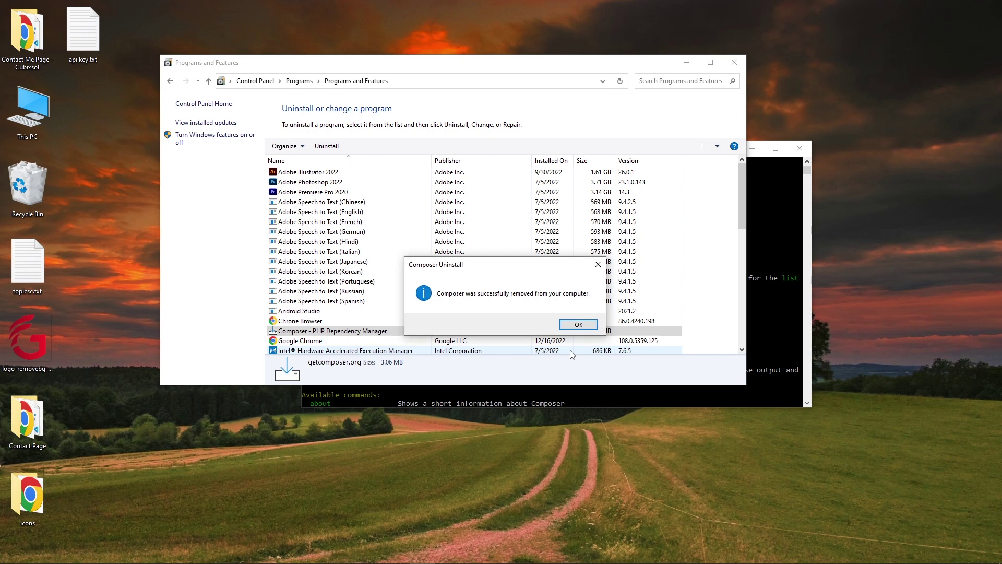
{"action": "left_click", "coordinate": [579, 325]}
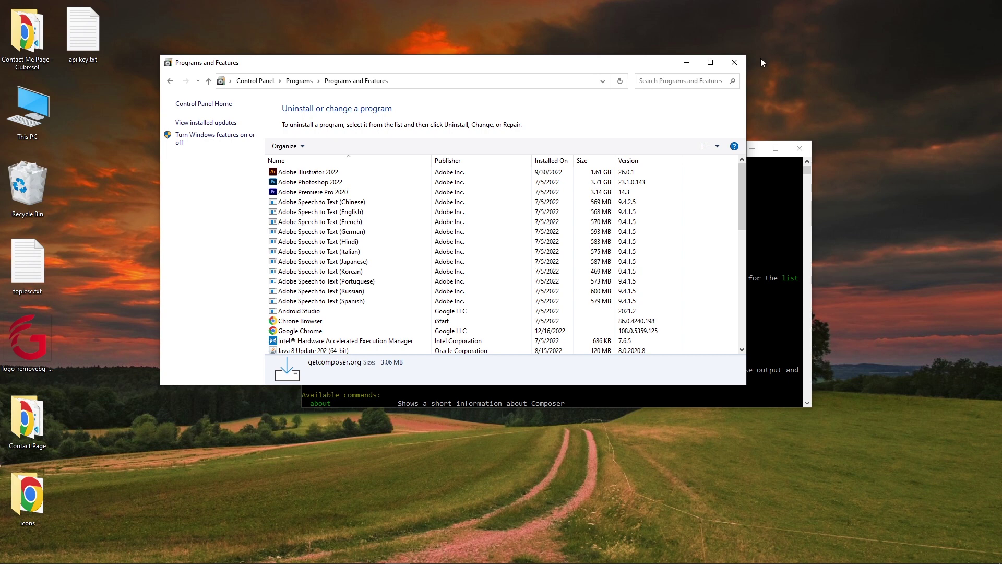
- Close the old windows and confirm 'composer' is not recognized in a new Command Prompt
{"action": "left_click", "coordinate": [734, 61]}
{"action": "left_click", "coordinate": [799, 147]}
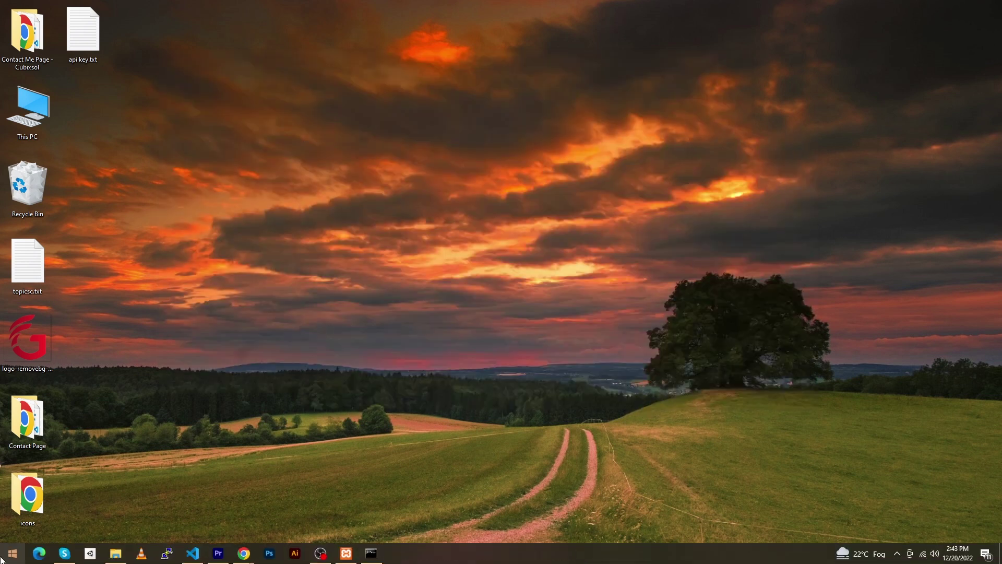
{"action": "left_click", "coordinate": [13, 554]}
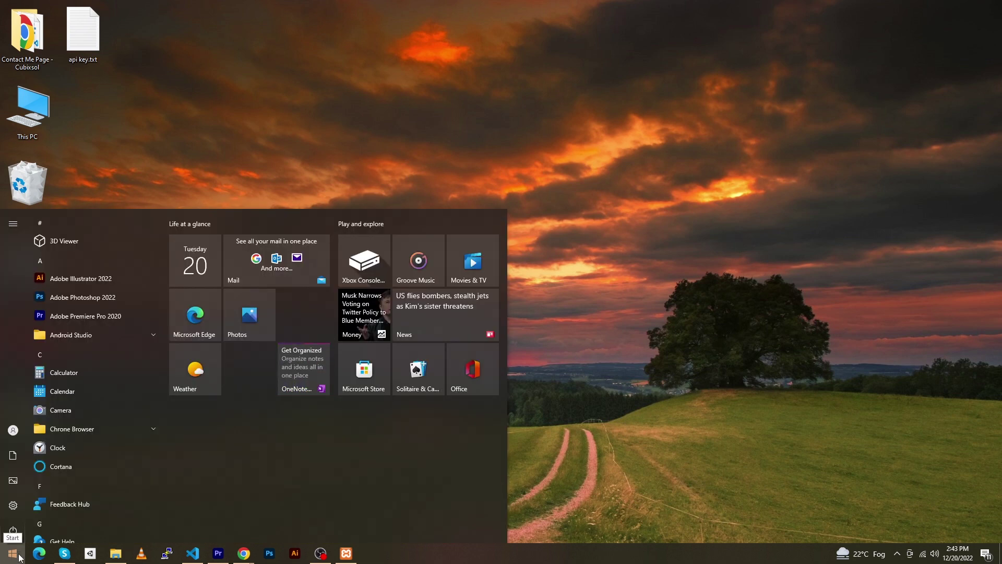
{"action": "type", "text": "cmd"}
{"action": "key", "text": "Return"}
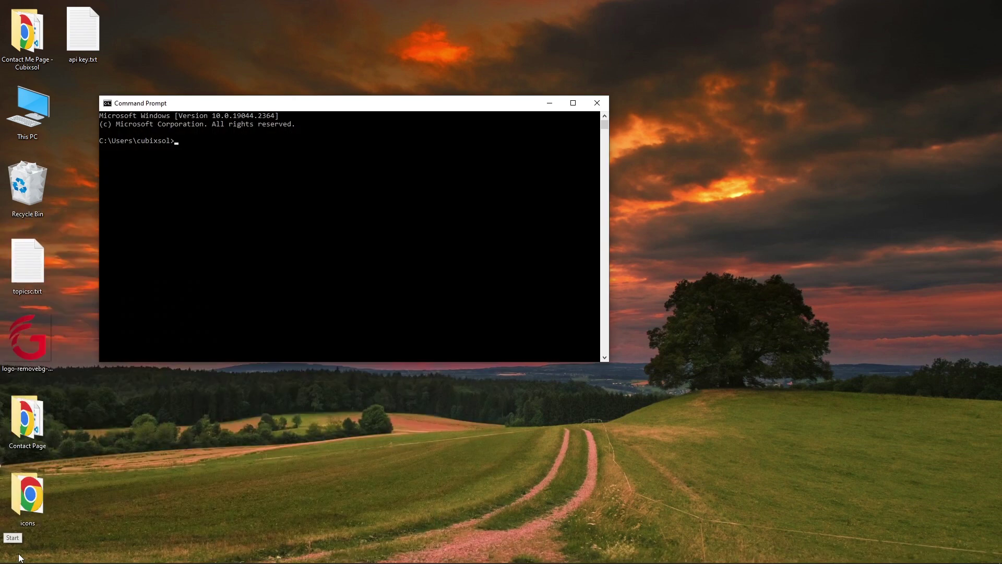
{"action": "type", "text": "composer"}
{"action": "key", "text": "Return"}
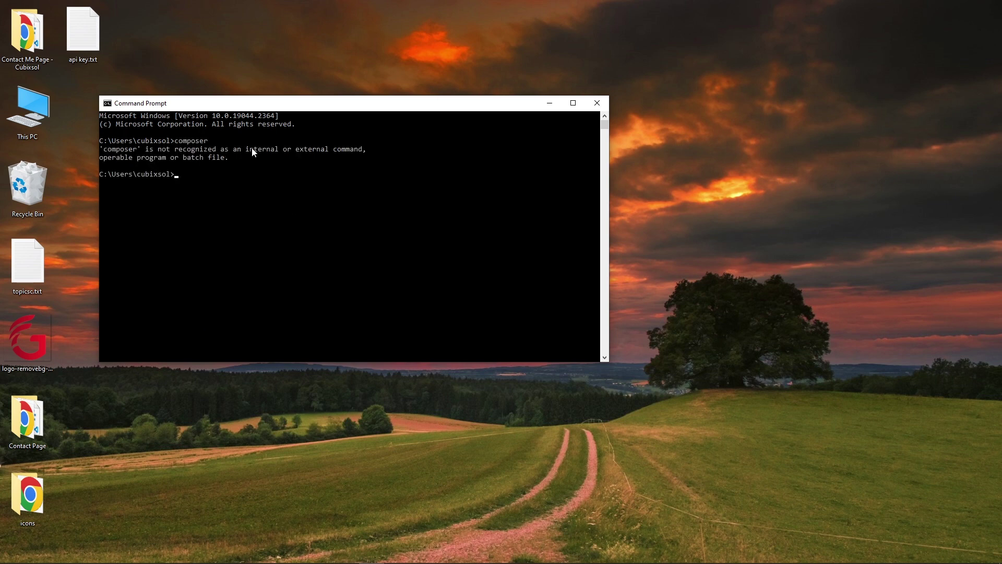
{"action": "left_click_drag", "start_coordinate": [250, 157], "coordinate": [112, 161]}
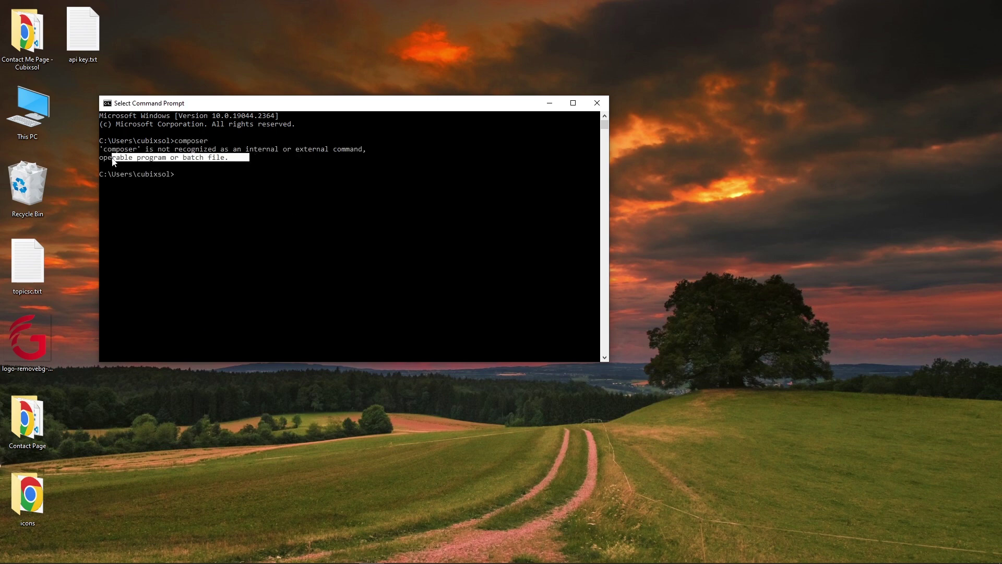